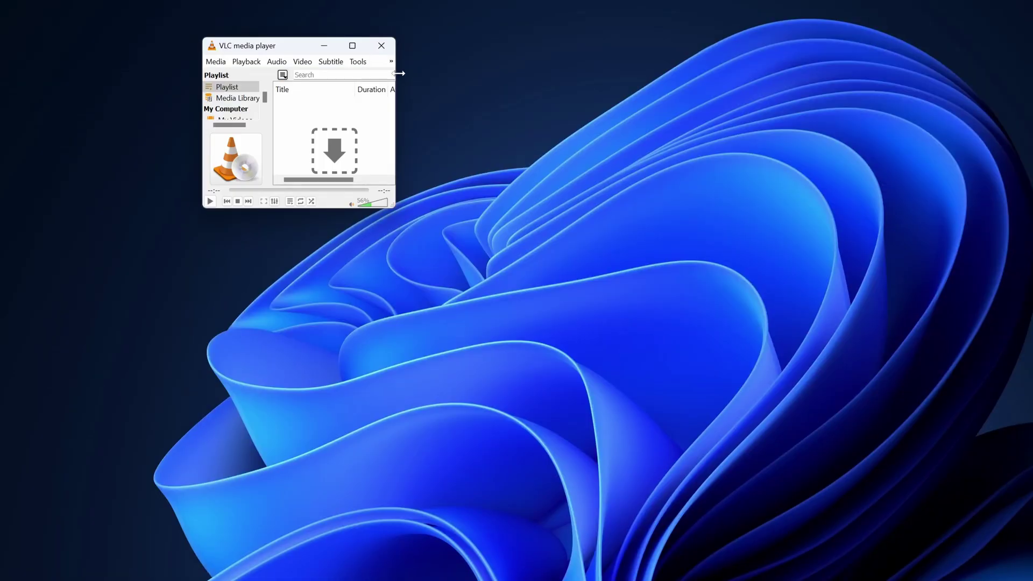
- Enlarge the VLC window and load the Icecast Radio Directory station list
{"action": "left_click_drag", "start_coordinate": [400, 206], "coordinate": [822, 545]}
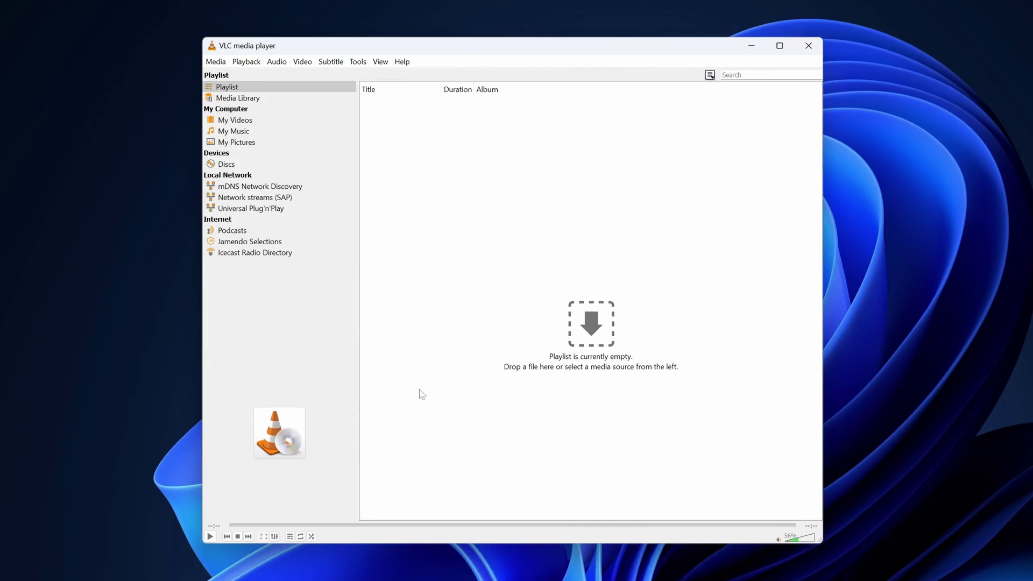
{"action": "left_click", "coordinate": [255, 252]}
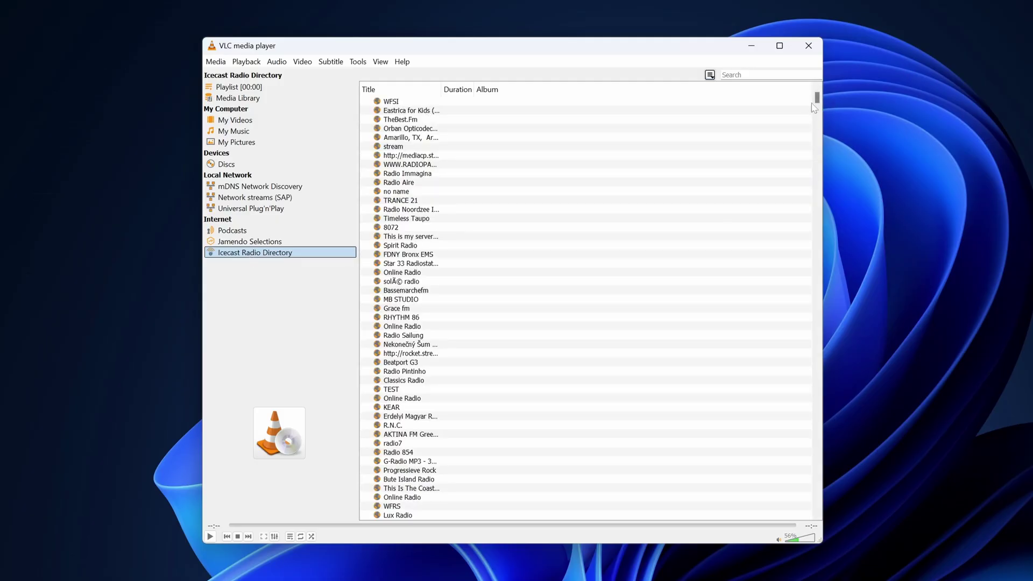
{"action": "left_click_drag", "start_coordinate": [819, 99], "coordinate": [819, 129]}
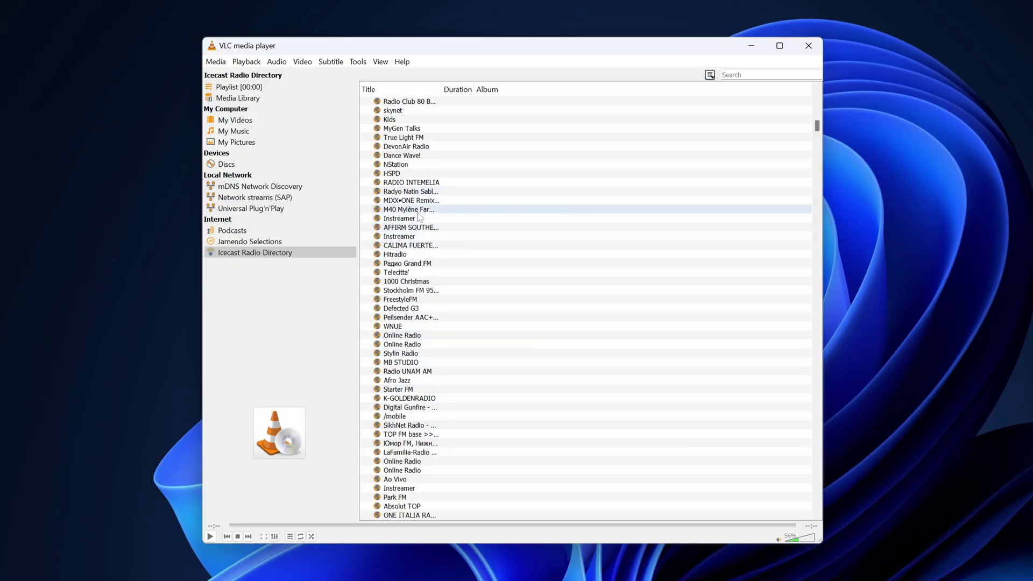
- Select the FreestyleFM station further down the Icecast list
{"action": "left_click", "coordinate": [412, 299]}
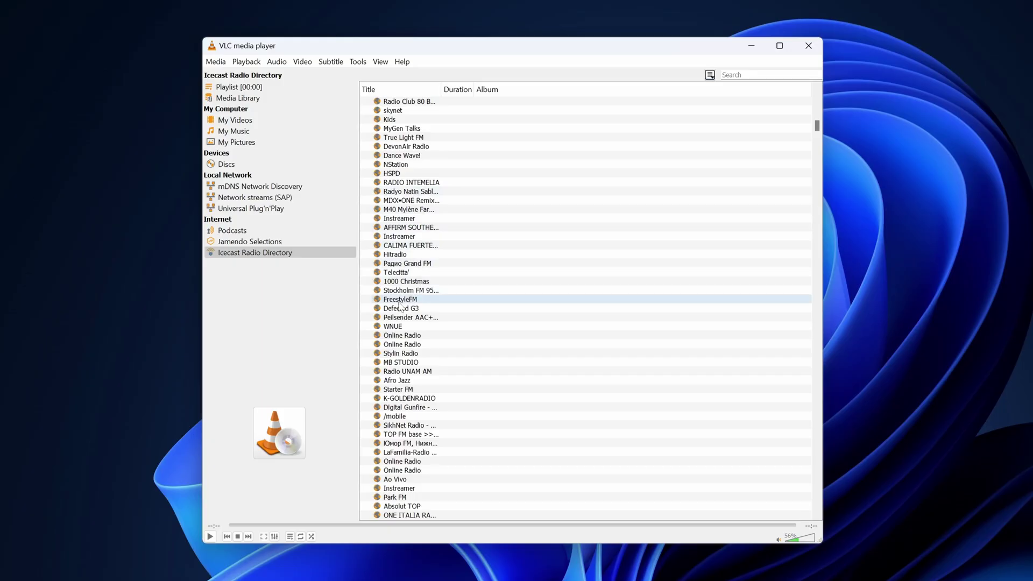
- Play and pause FreestyleFM, then play and pause RADIO INTEMELIA
{"action": "double_click", "coordinate": [400, 300]}
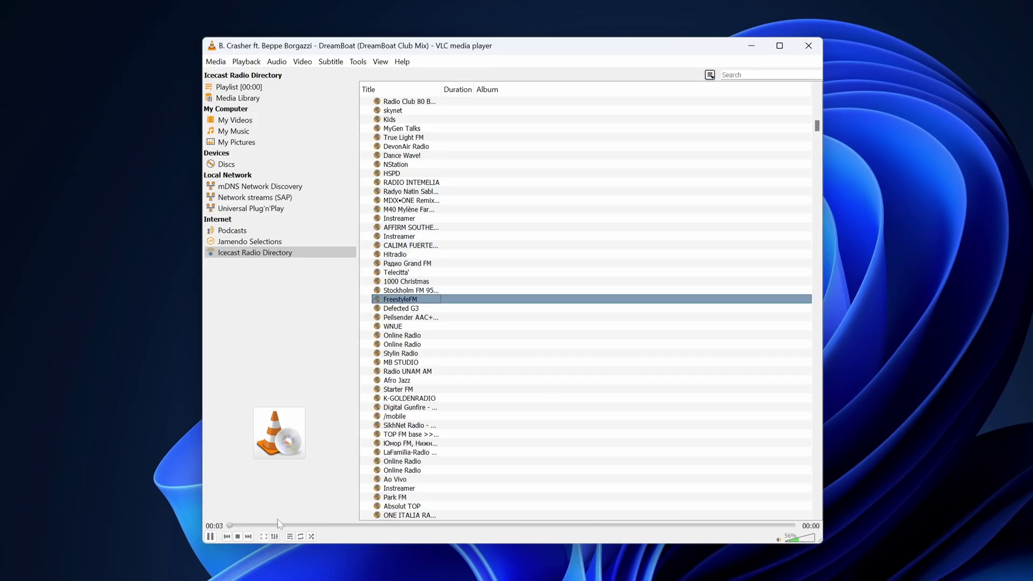
{"action": "left_click", "coordinate": [211, 536]}
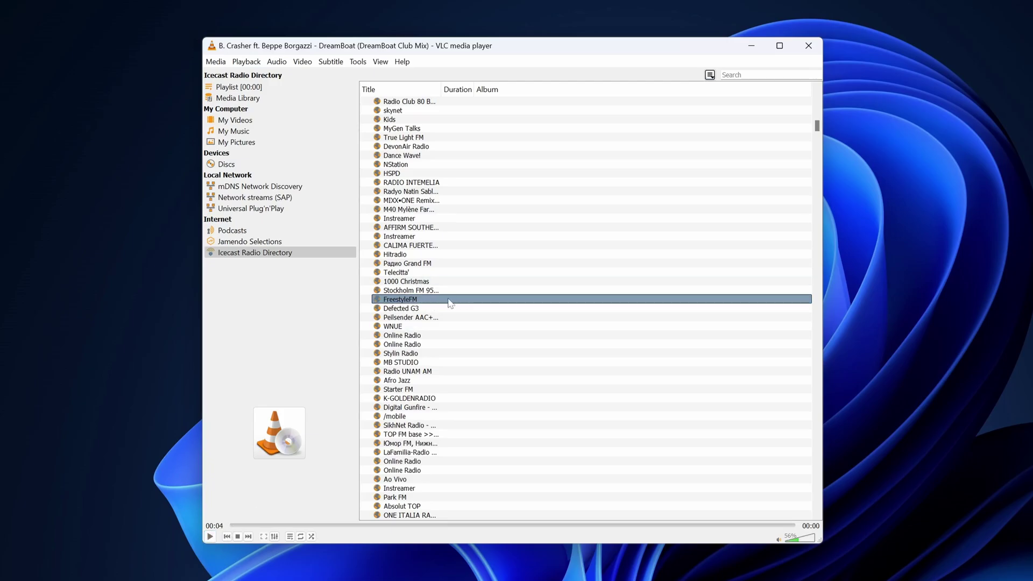
{"action": "left_click", "coordinate": [412, 183]}
{"action": "double_click", "coordinate": [420, 186]}
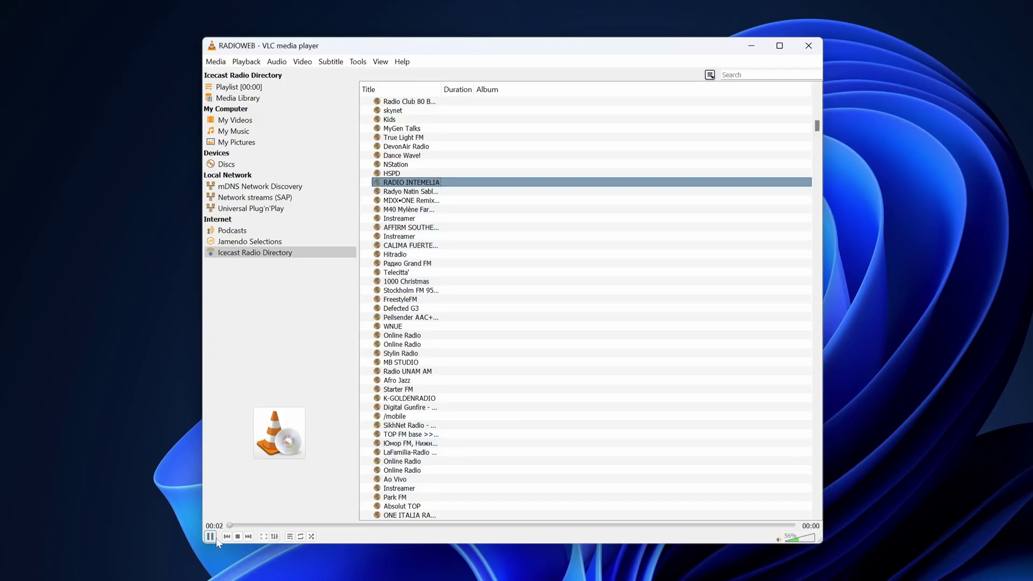
{"action": "left_click", "coordinate": [211, 537]}
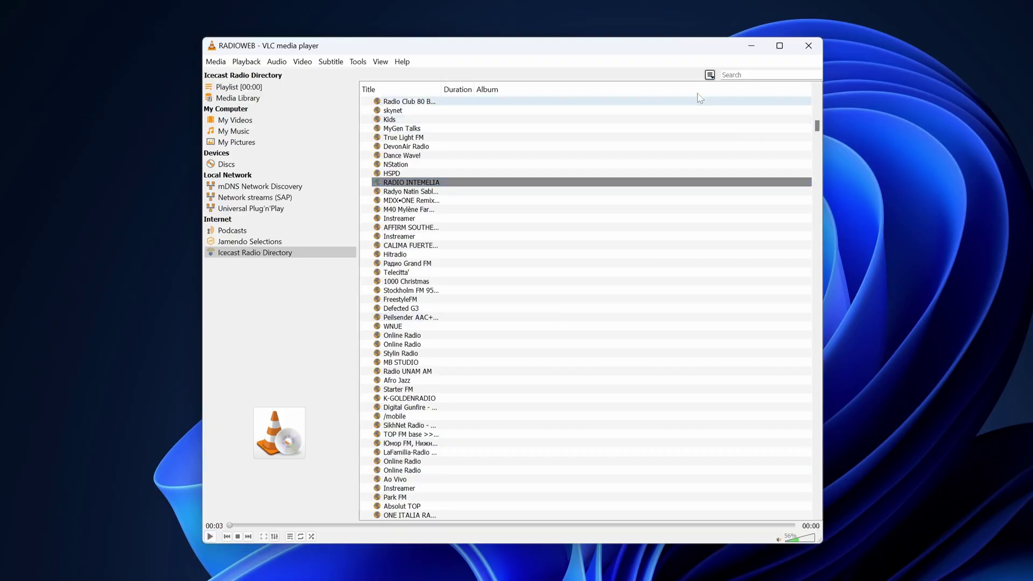
- Move the VLC window to the right while RADIO INTEMELIA stays paused
{"action": "left_click_drag", "start_coordinate": [619, 55], "coordinate": [705, 61]}
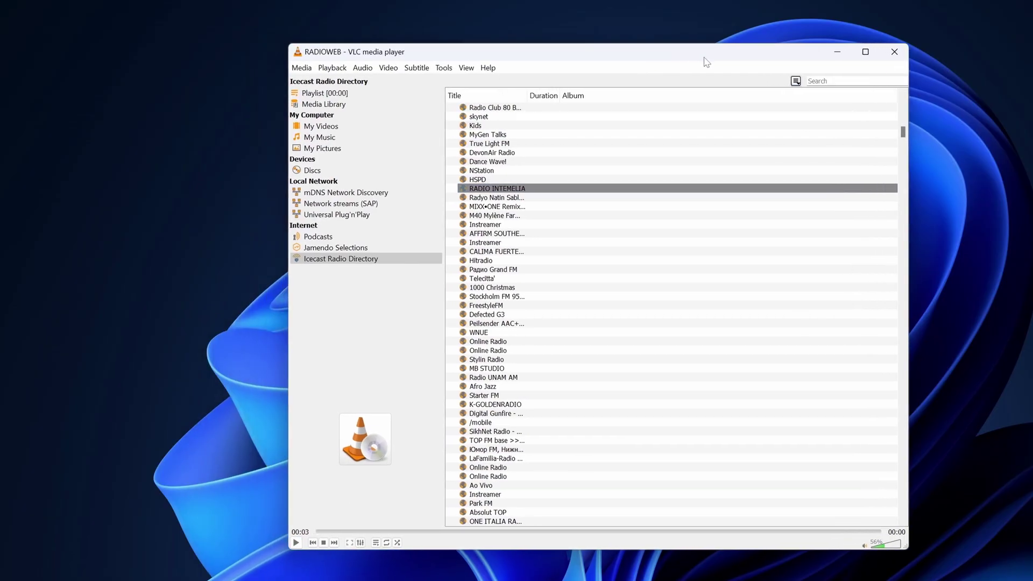
{"action": "mouse_move", "coordinate": [903, 132]}
{"action": "left_mouse_down"}
{"action": "mouse_move", "coordinate": [904, 121]}
{"action": "mouse_move", "coordinate": [904, 263]}
{"action": "left_mouse_up"}
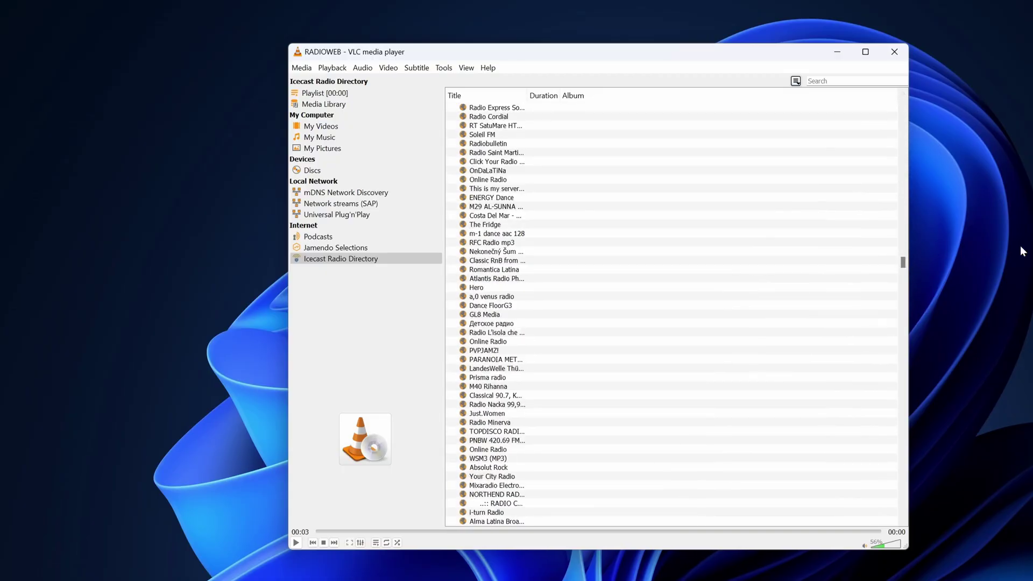